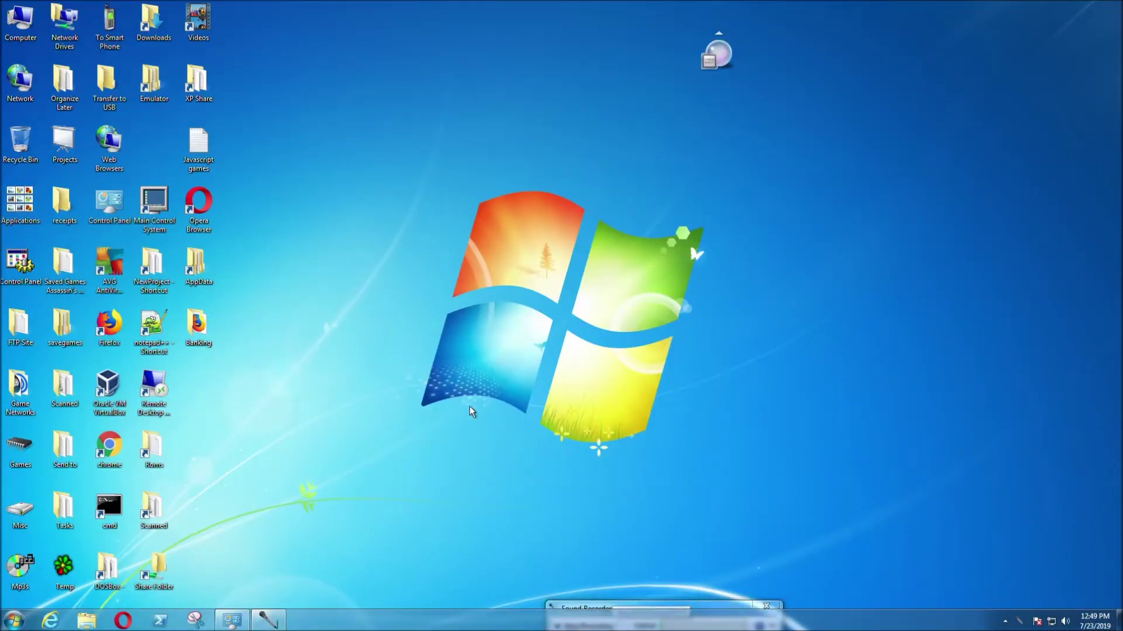
Step: Reveal the hidden tray icons and bring up the ScanSnap Manager menu
{"action": "left_click", "coordinate": [1004, 618]}
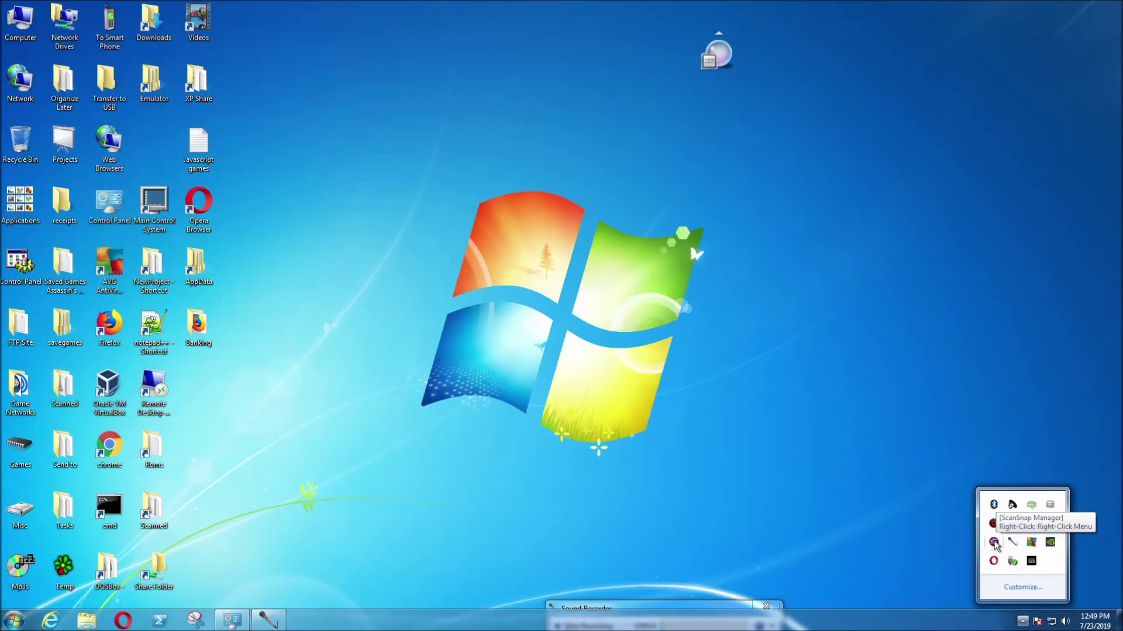
{"action": "right_click", "coordinate": [994, 542]}
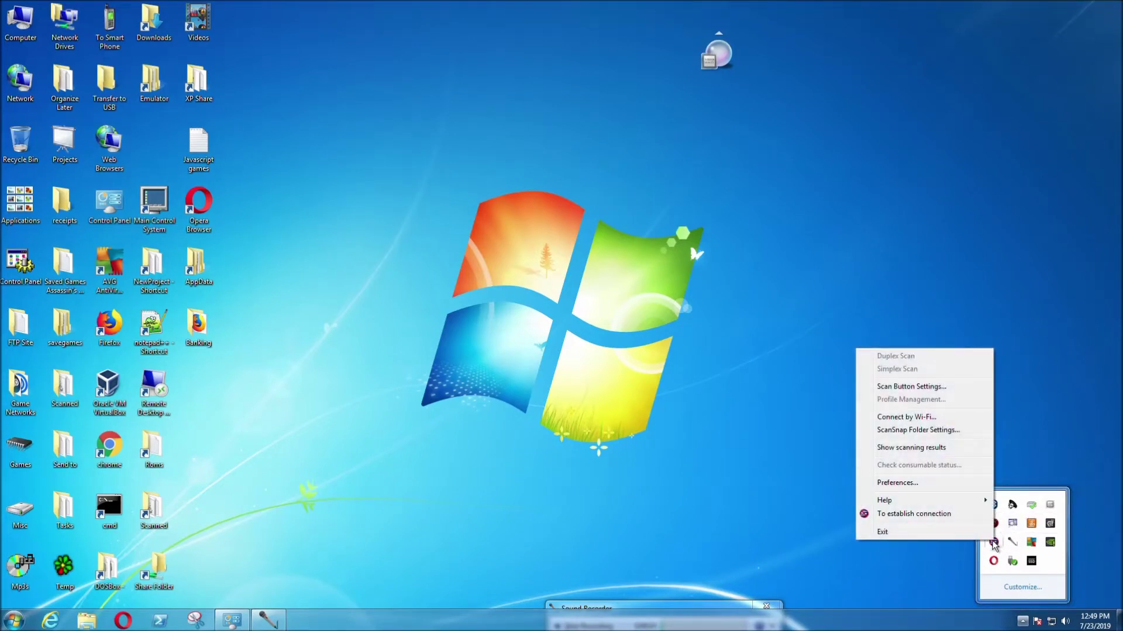
Step: Reopen the ScanSnap Manager tray menu and choose Scan Button Settings
{"action": "left_click", "coordinate": [959, 544]}
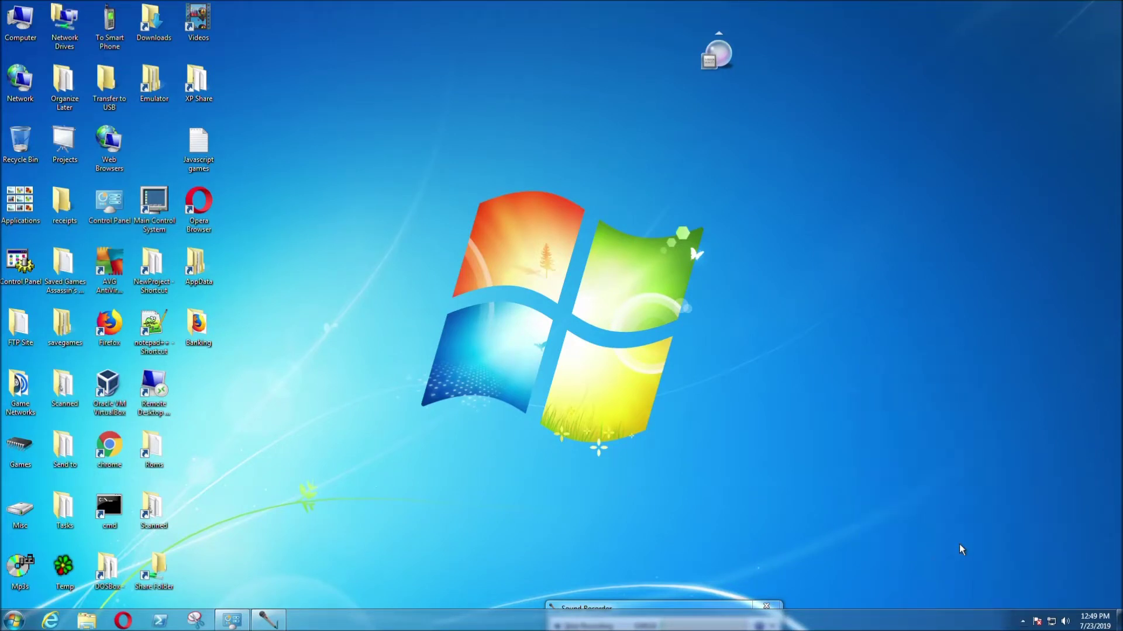
{"action": "left_click", "coordinate": [1022, 622]}
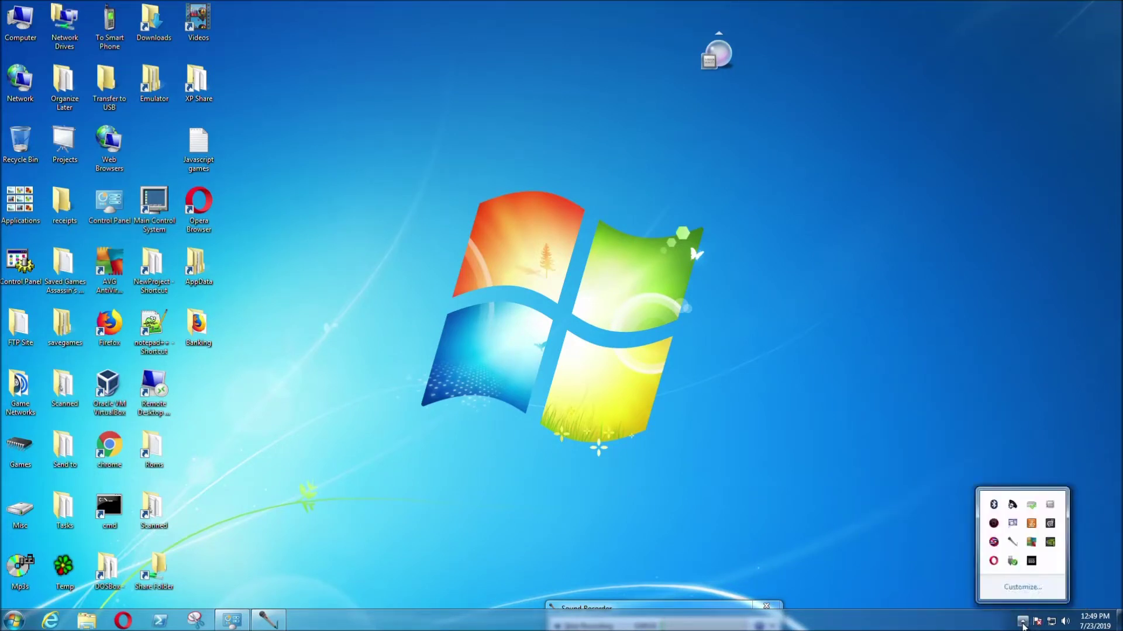
{"action": "right_click", "coordinate": [992, 543]}
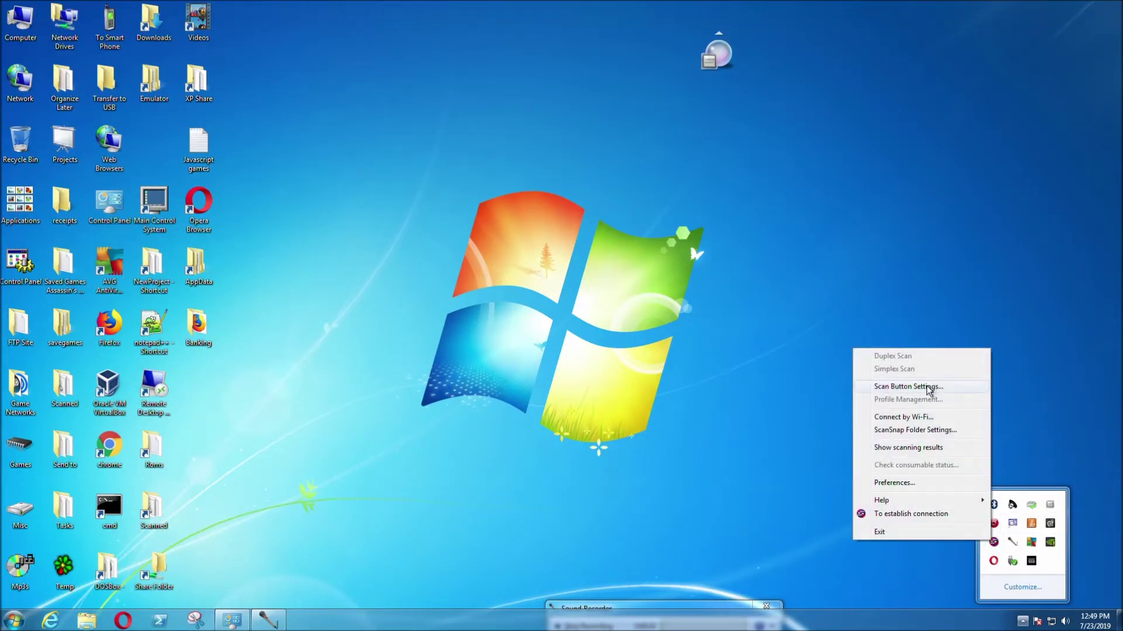
{"action": "left_click", "coordinate": [895, 389]}
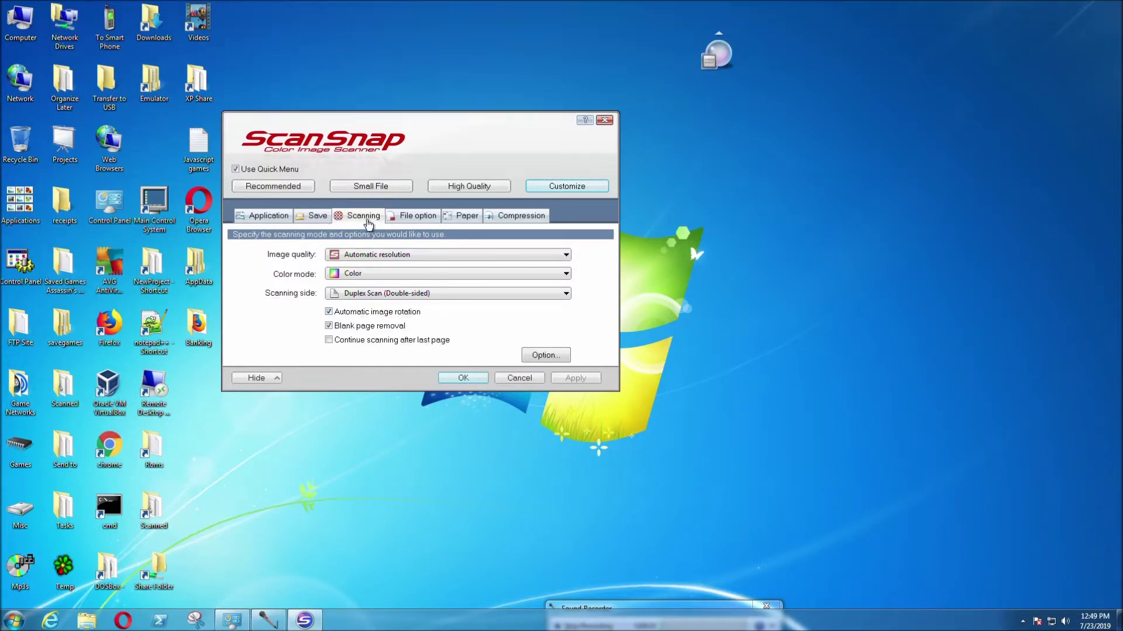
Step: Set image quality to Excellent (600 dpi Color/Gray, 1200 dpi B&W), accepting the speed warning
{"action": "left_click", "coordinate": [397, 255]}
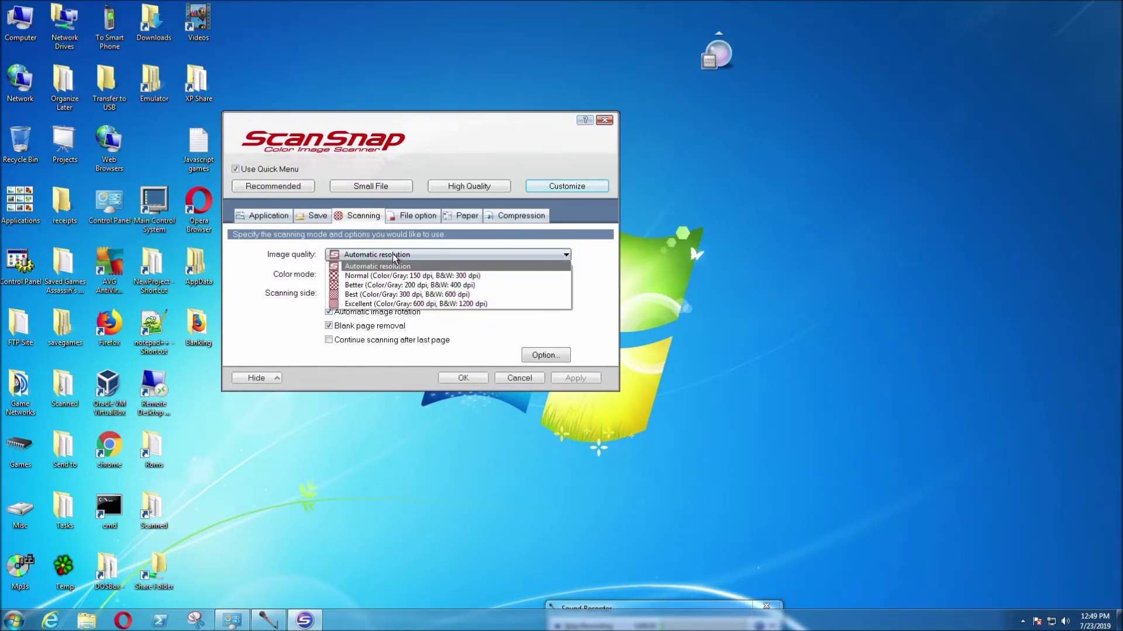
{"action": "left_click", "coordinate": [367, 274]}
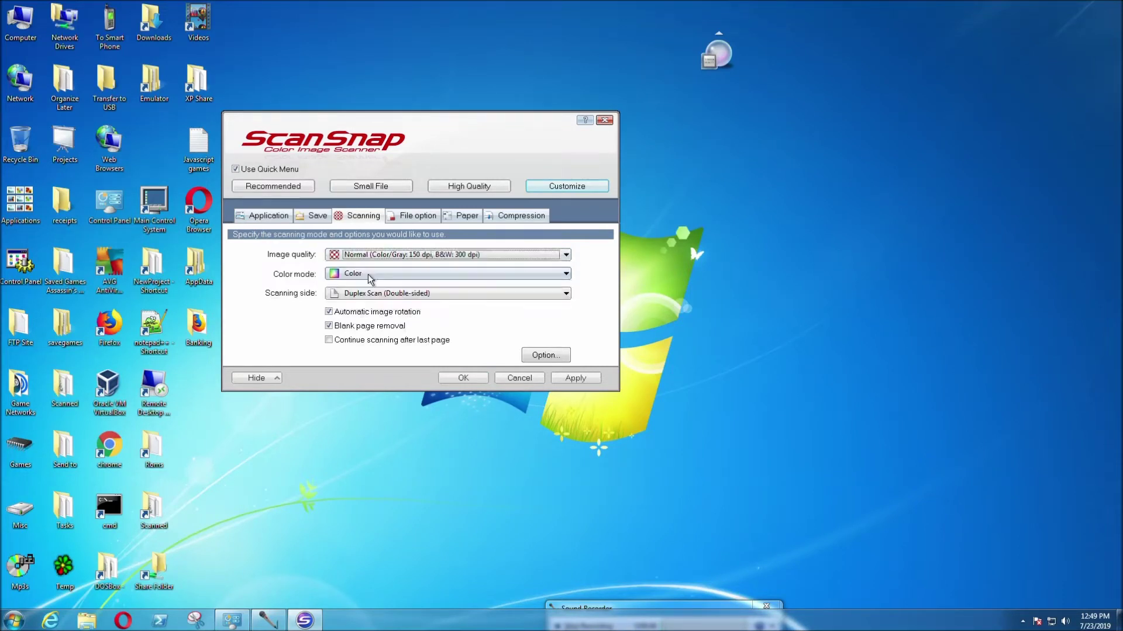
{"action": "left_click", "coordinate": [403, 257]}
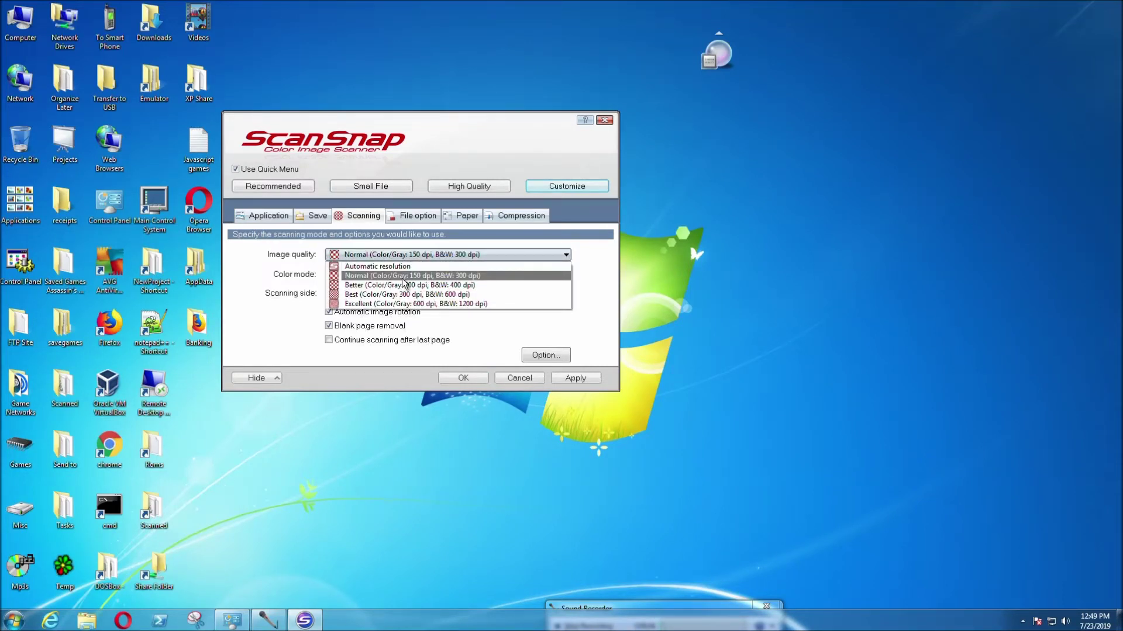
{"action": "left_click", "coordinate": [374, 303]}
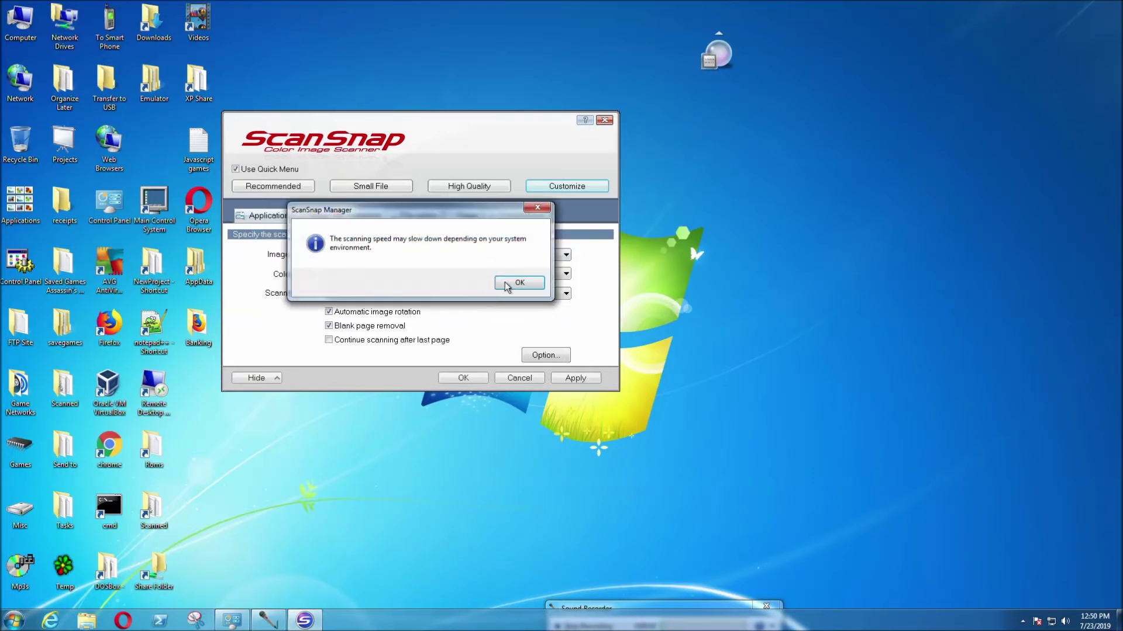
{"action": "left_click", "coordinate": [513, 283]}
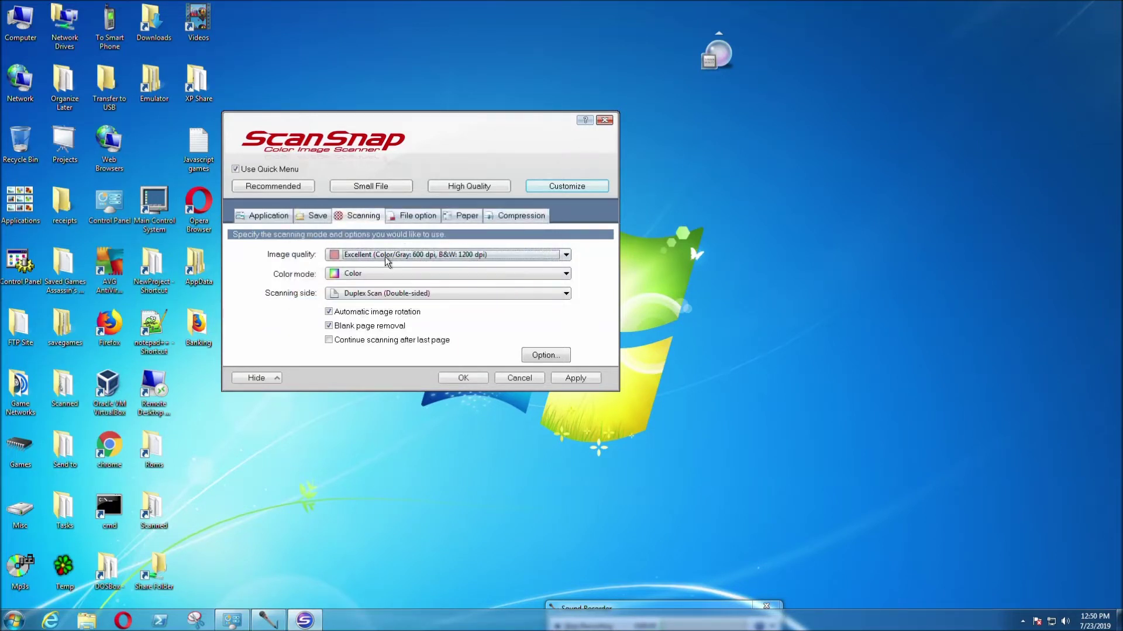
{"action": "left_click", "coordinate": [448, 275]}
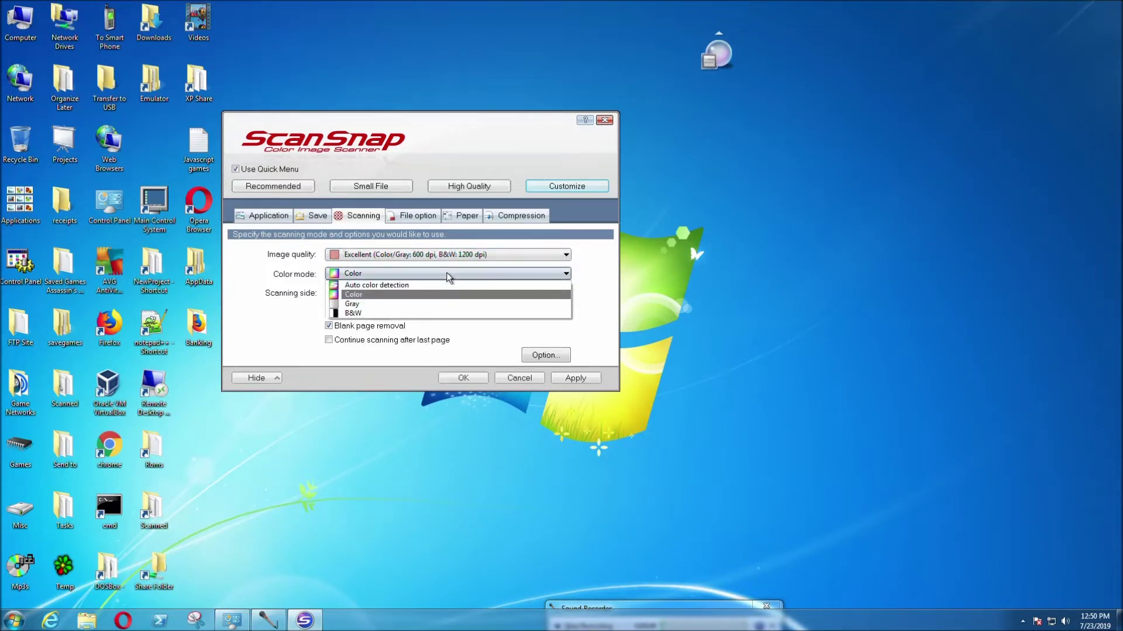
{"action": "left_click", "coordinate": [395, 303]}
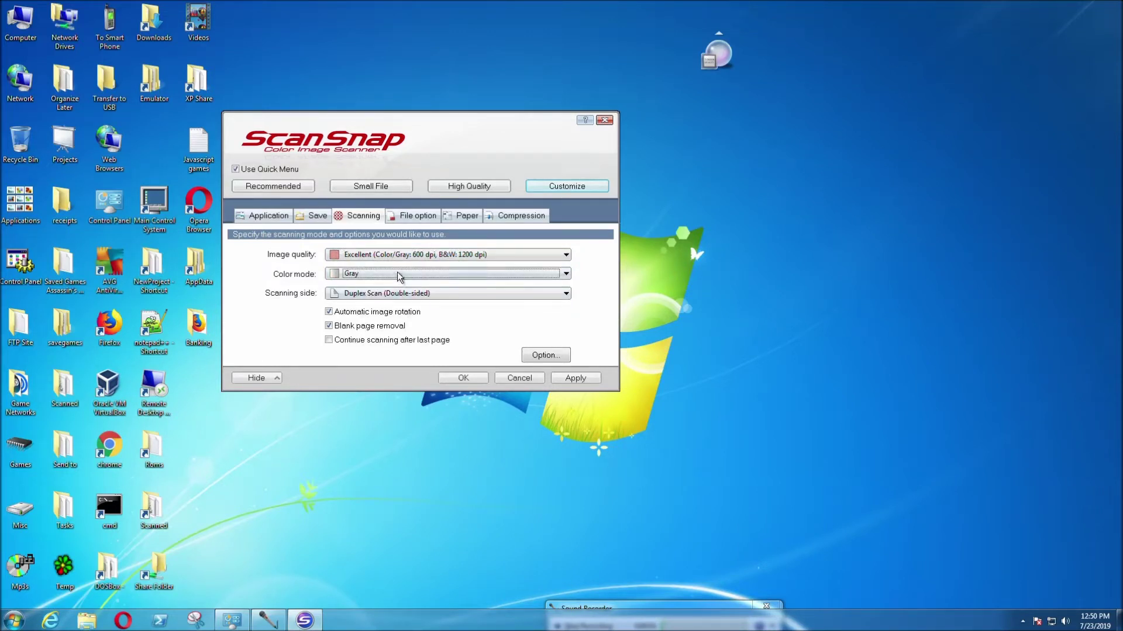
{"action": "left_click", "coordinate": [397, 273]}
{"action": "left_click", "coordinate": [379, 293]}
{"action": "left_click", "coordinate": [391, 273]}
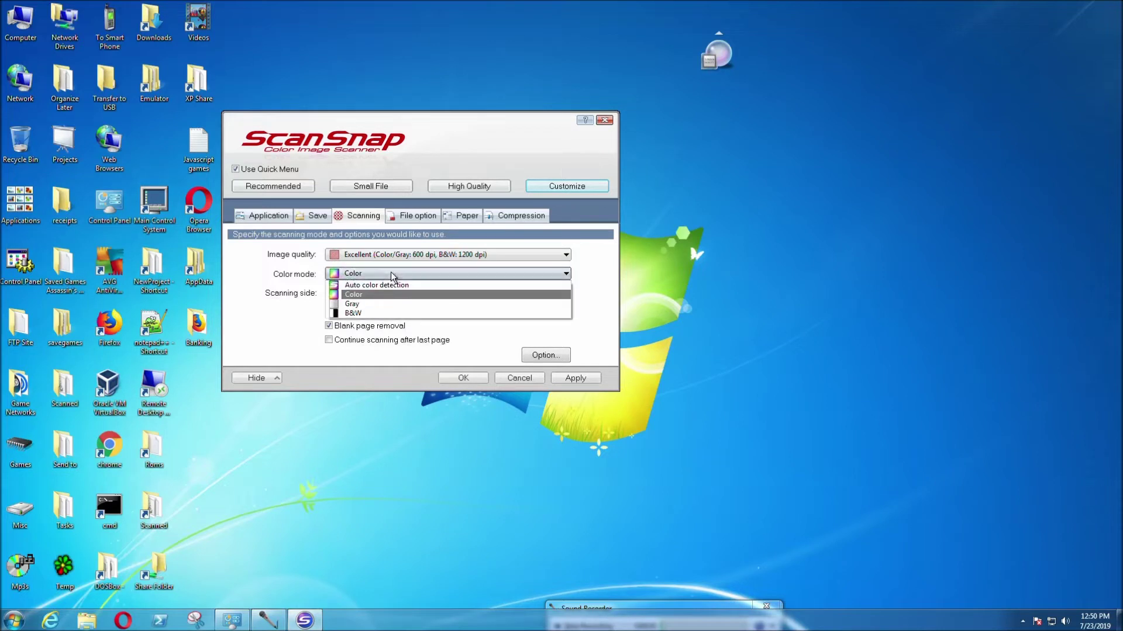
{"action": "left_click", "coordinate": [377, 295]}
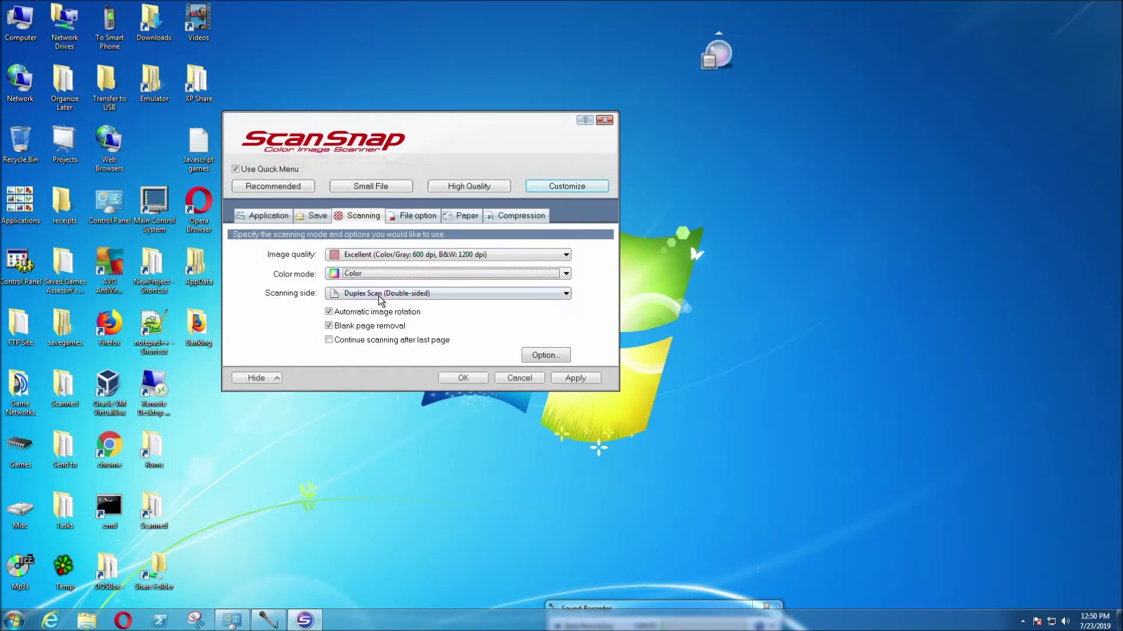
{"action": "left_click", "coordinate": [408, 294]}
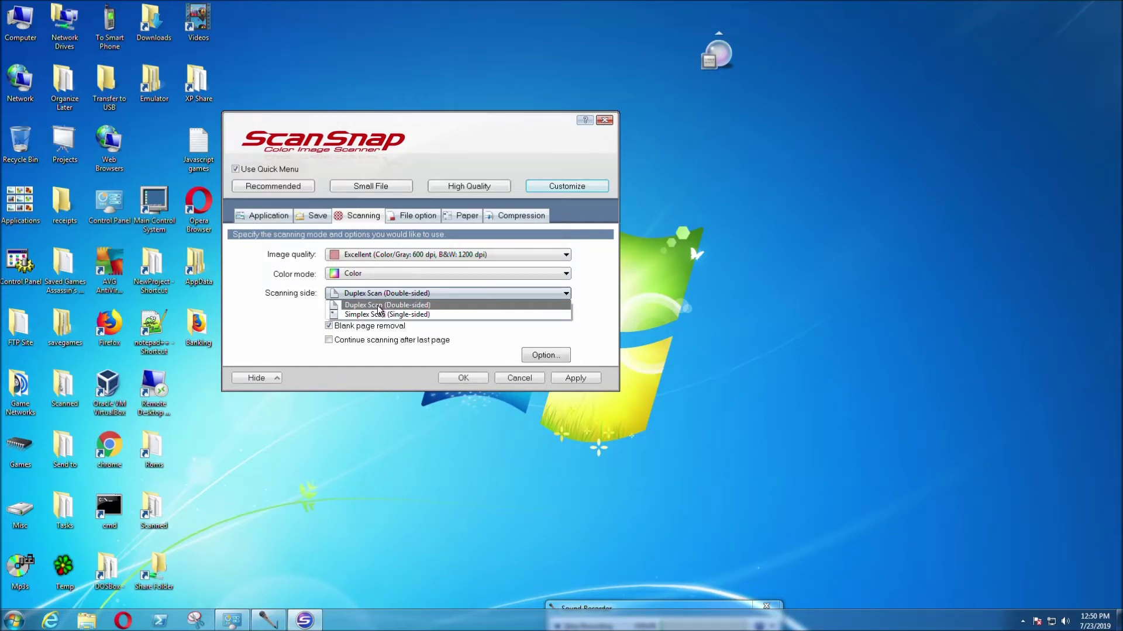
{"action": "left_click", "coordinate": [415, 314]}
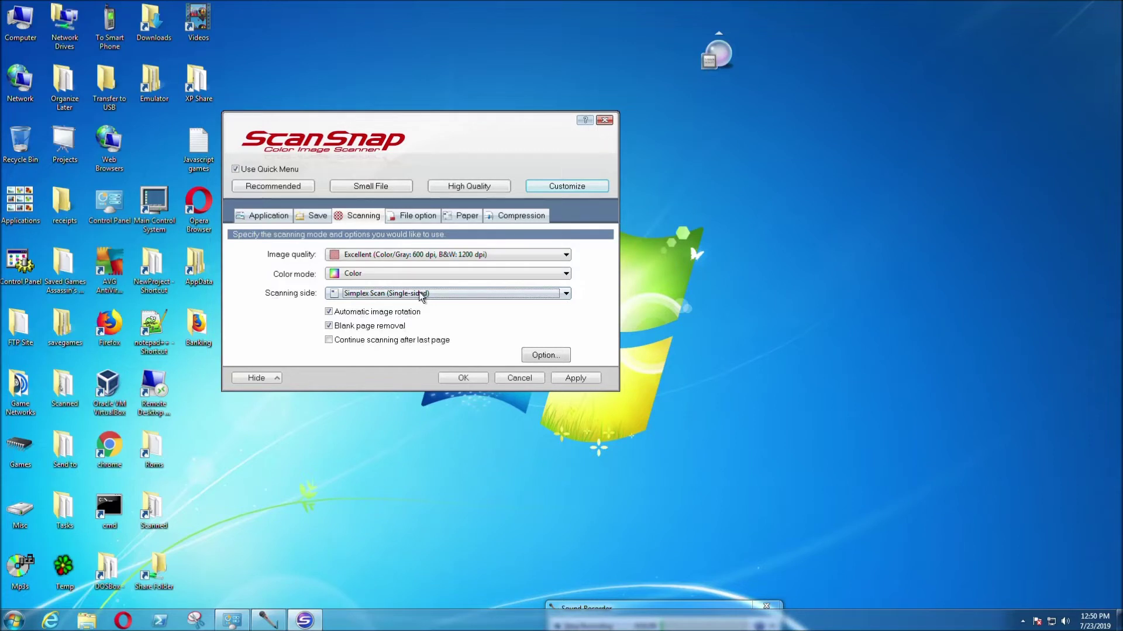
{"action": "left_click", "coordinate": [414, 294]}
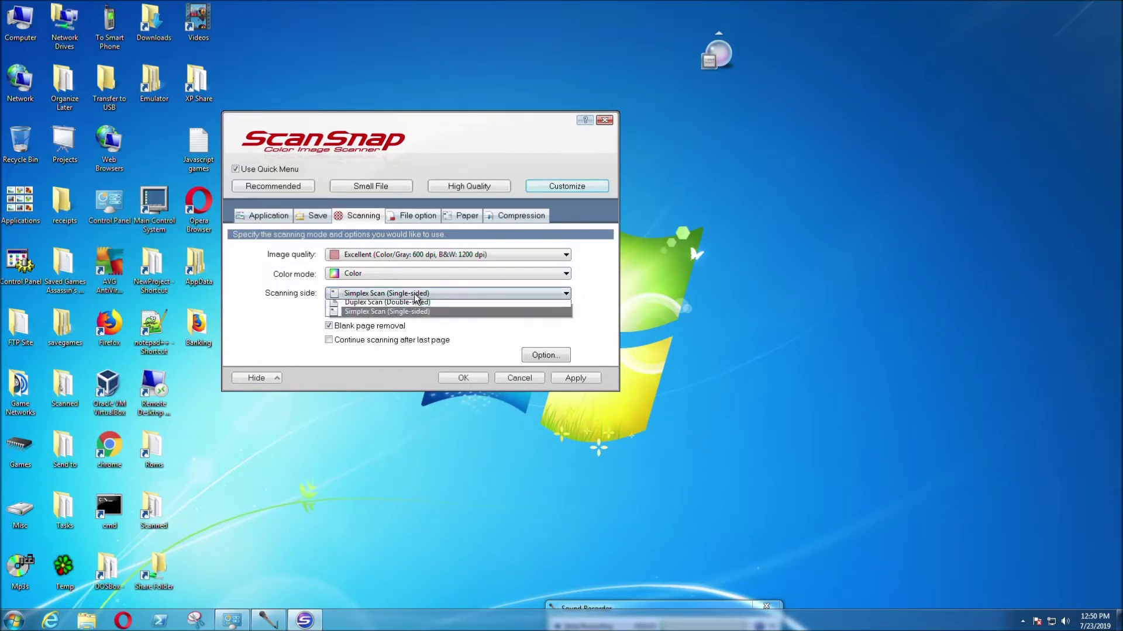
{"action": "left_click", "coordinate": [397, 306]}
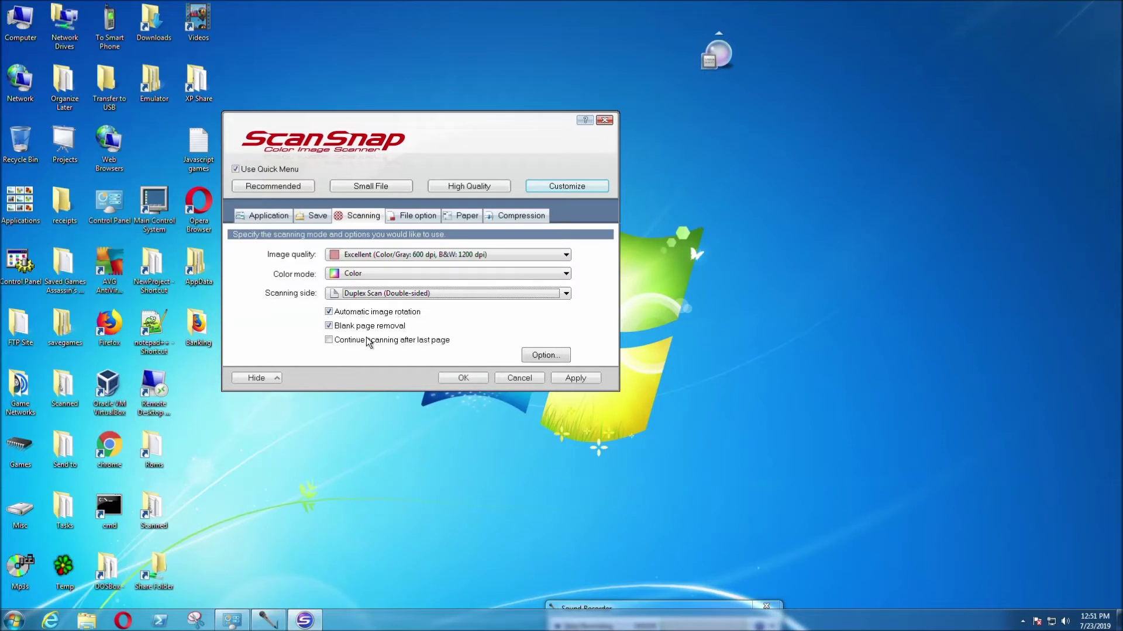
Step: Apply the Excellent, Color, Duplex settings, then switch to the High Quality preset
{"action": "left_click", "coordinate": [573, 379]}
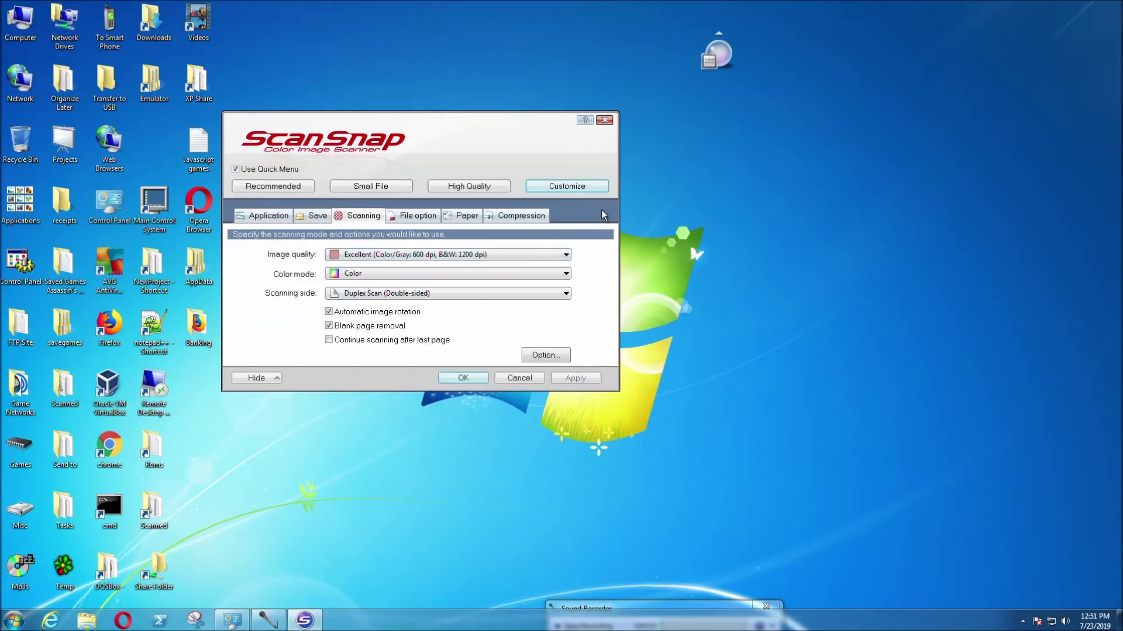
{"action": "left_click", "coordinate": [565, 187]}
{"action": "left_click", "coordinate": [473, 185]}
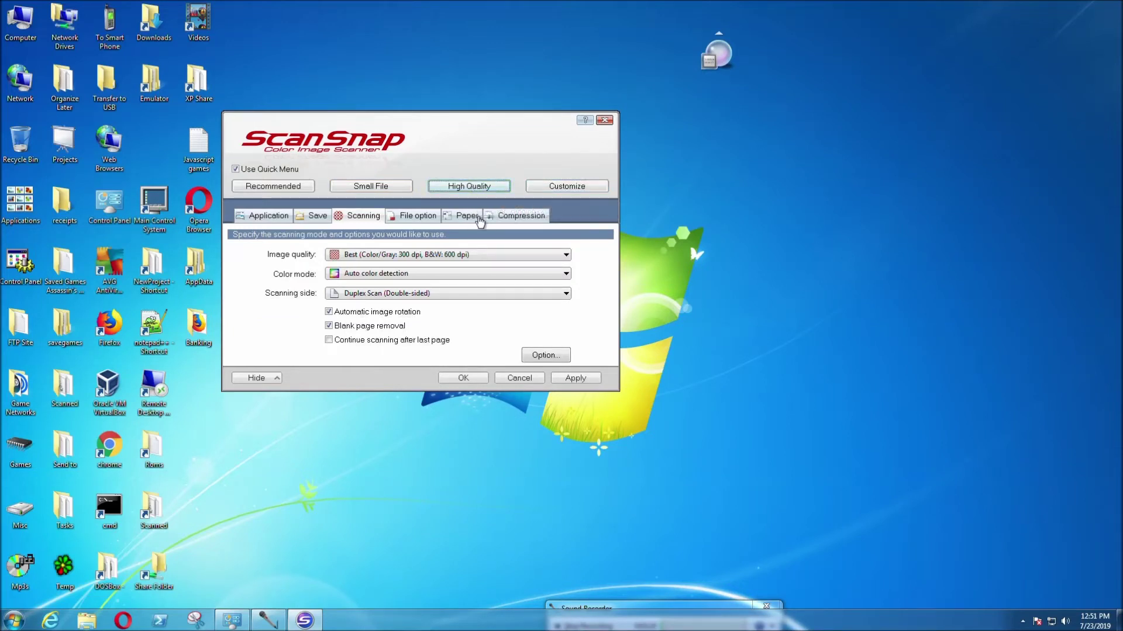
Step: Change the preset's image quality to Excellent (600/1200 dpi), confirming the scanning speed warning
{"action": "left_click", "coordinate": [451, 257]}
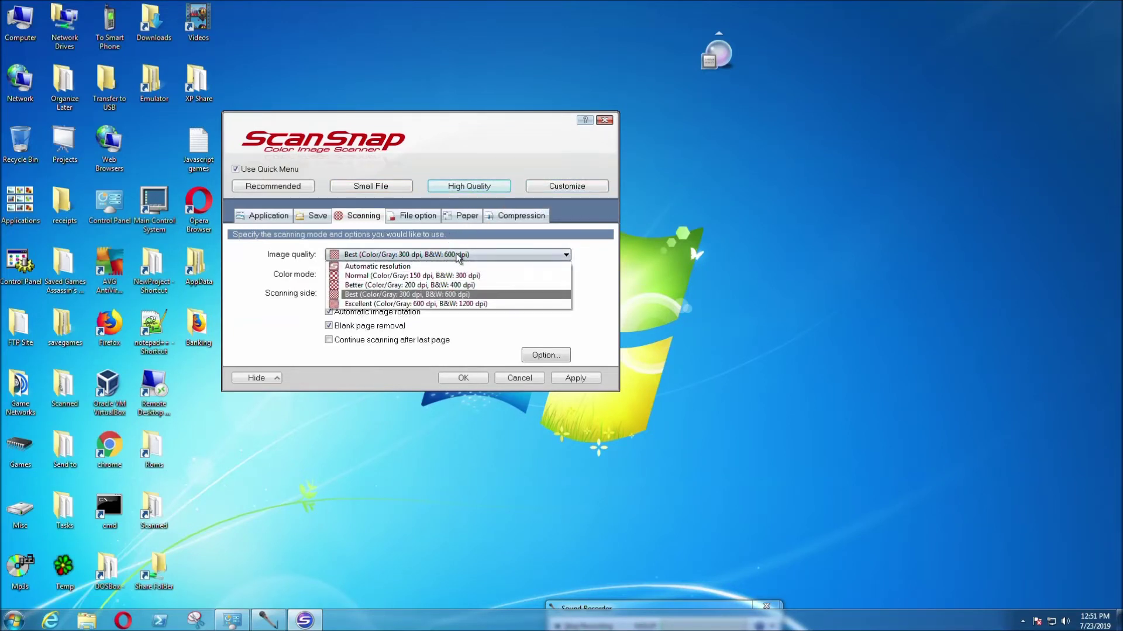
{"action": "left_click", "coordinate": [415, 303]}
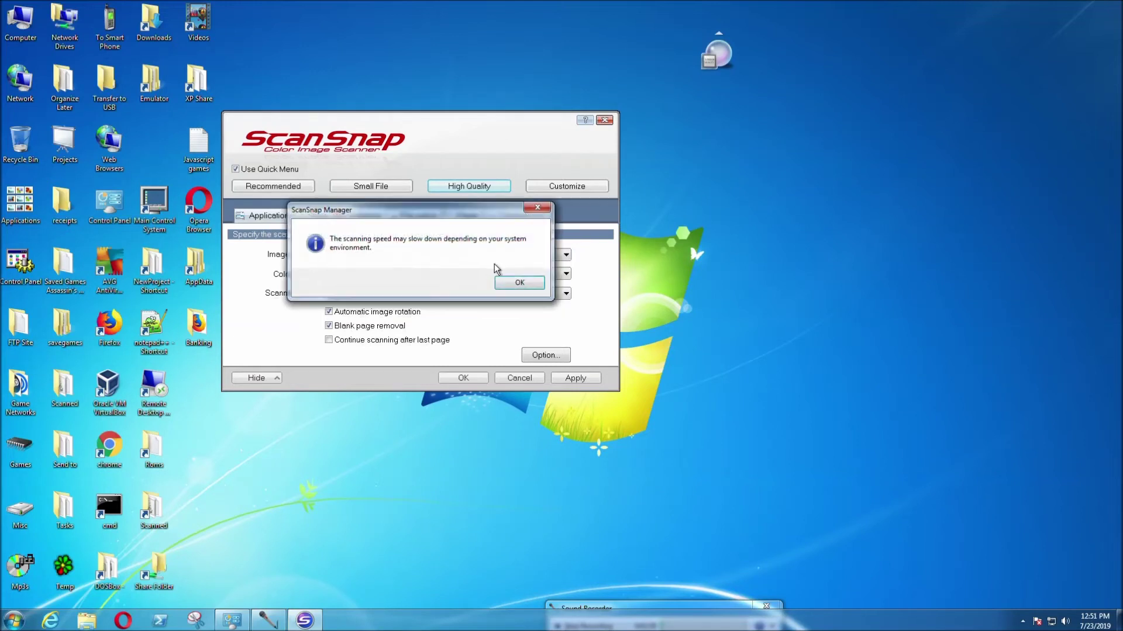
{"action": "left_click", "coordinate": [523, 282]}
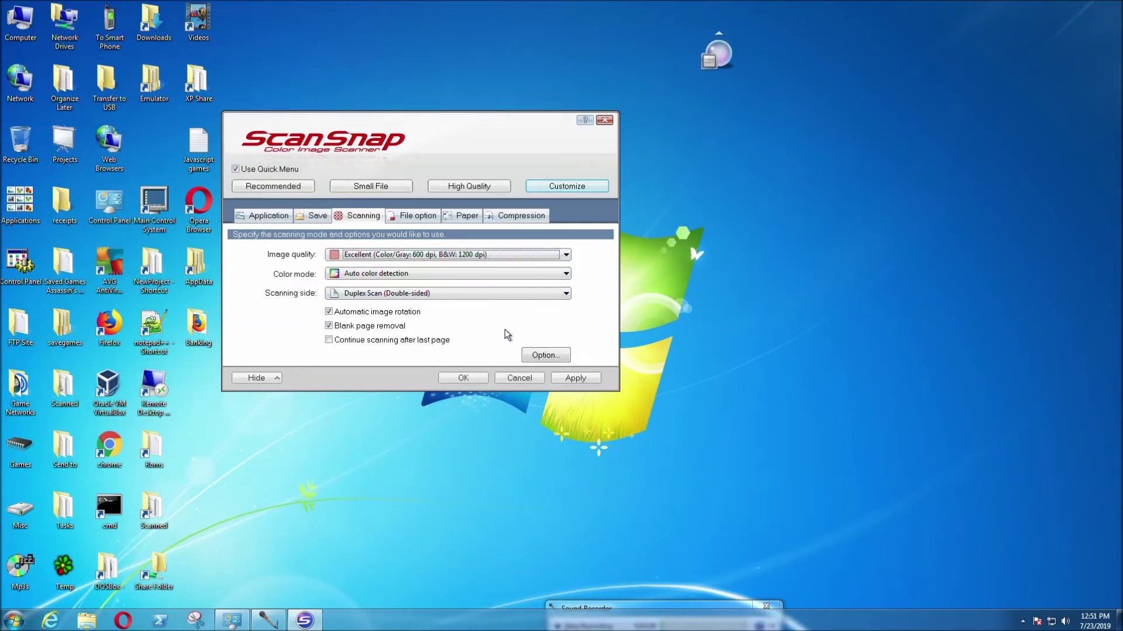
{"action": "left_click", "coordinate": [497, 255]}
{"action": "left_click", "coordinate": [423, 274]}
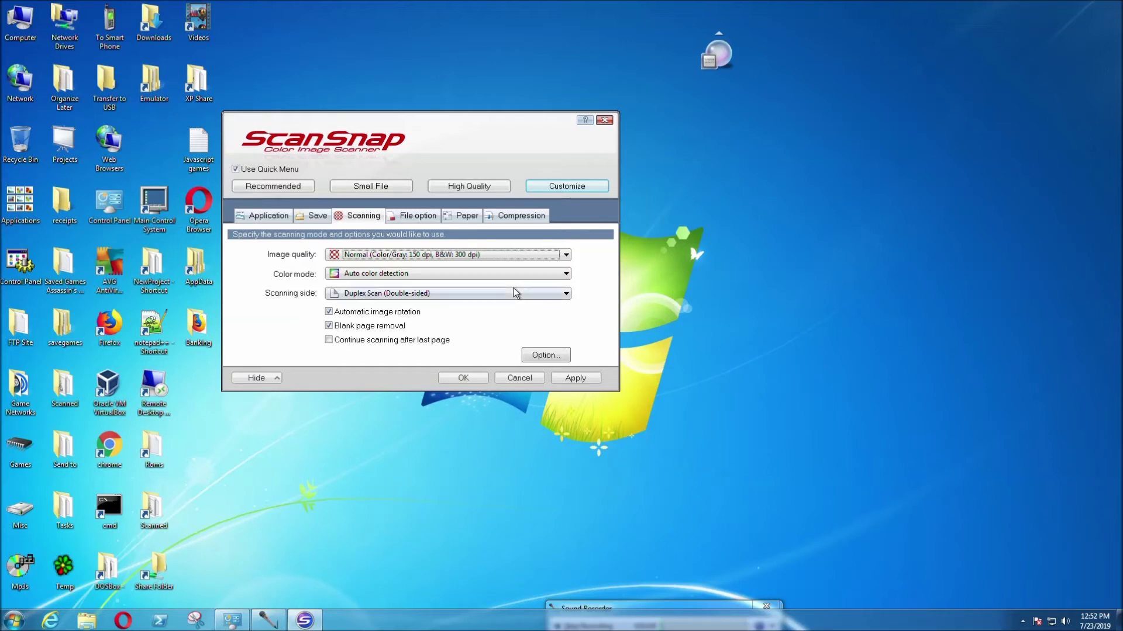
{"action": "left_click", "coordinate": [489, 258]}
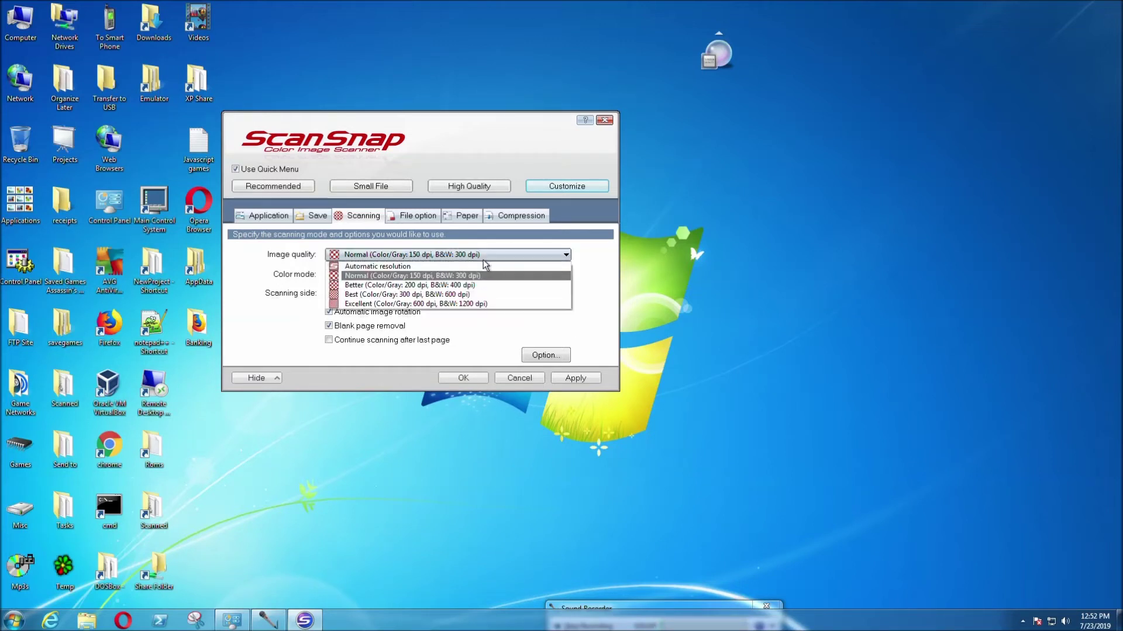
{"action": "left_click", "coordinate": [398, 305]}
{"action": "left_click", "coordinate": [539, 286]}
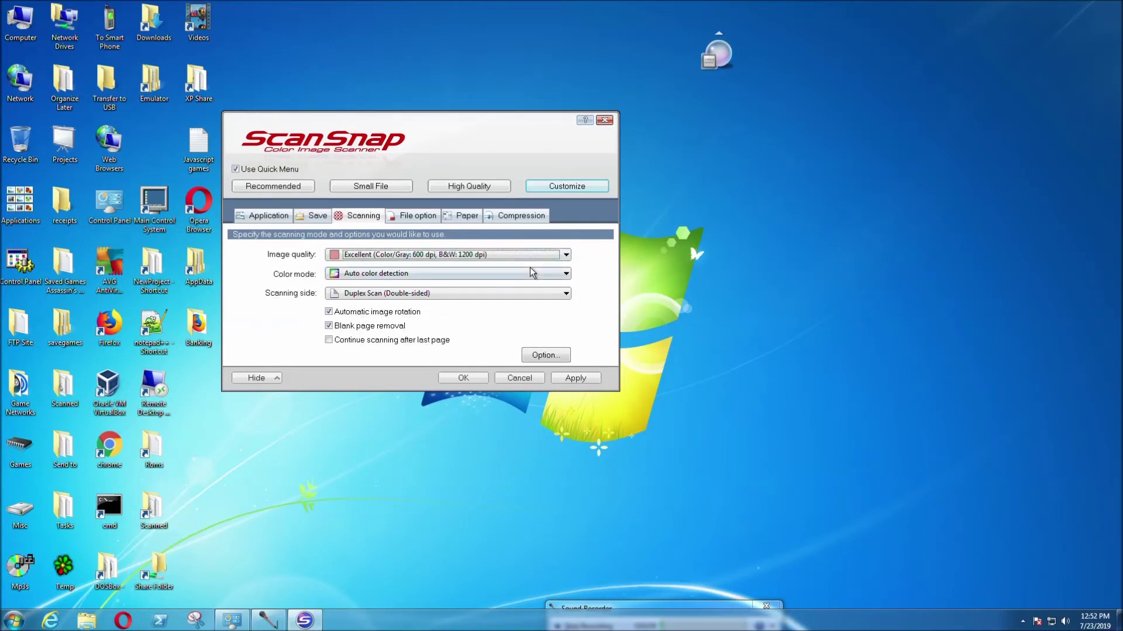
{"action": "left_click", "coordinate": [440, 258]}
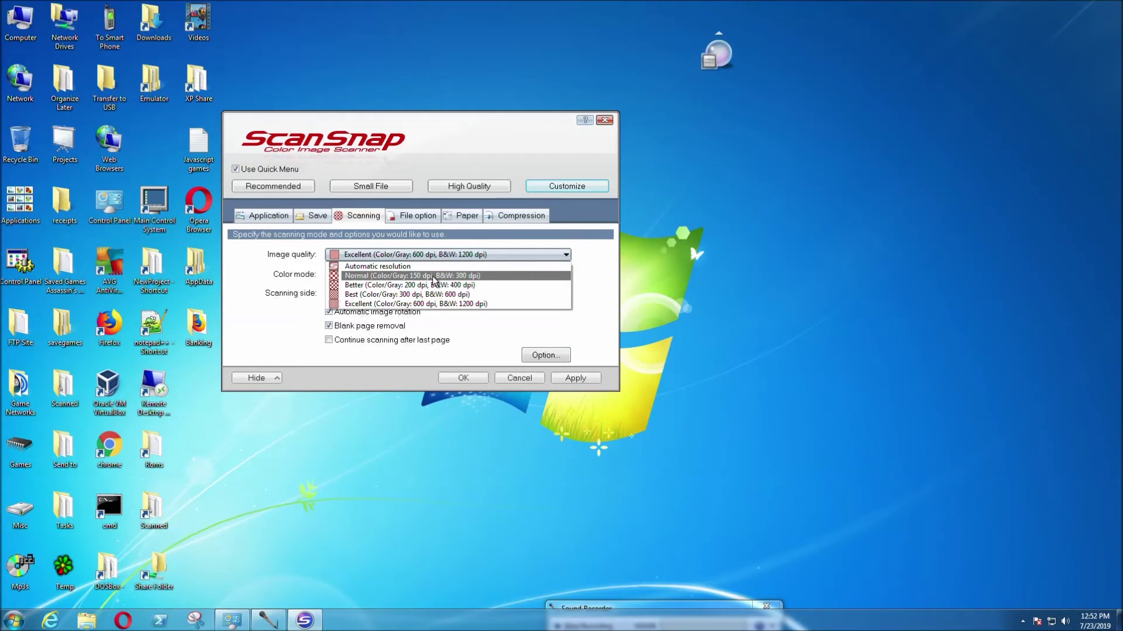
Step: Leave image quality at Normal for now and set the colour mode to Color
{"action": "left_click", "coordinate": [433, 276]}
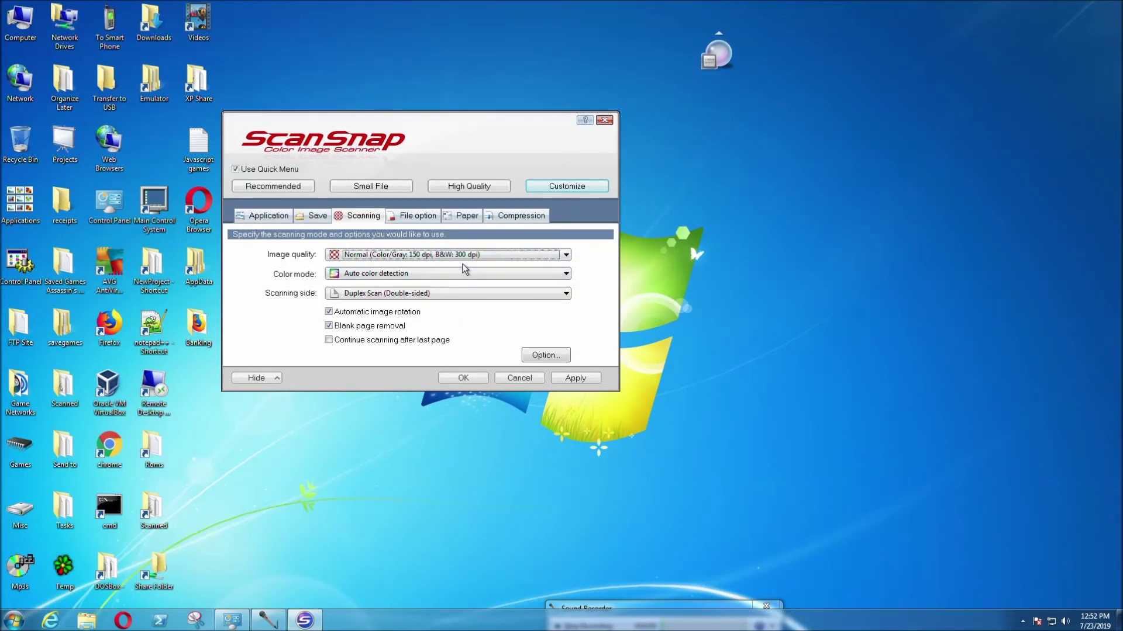
{"action": "left_click", "coordinate": [427, 258]}
{"action": "left_click", "coordinate": [431, 276]}
{"action": "left_click", "coordinate": [419, 279]}
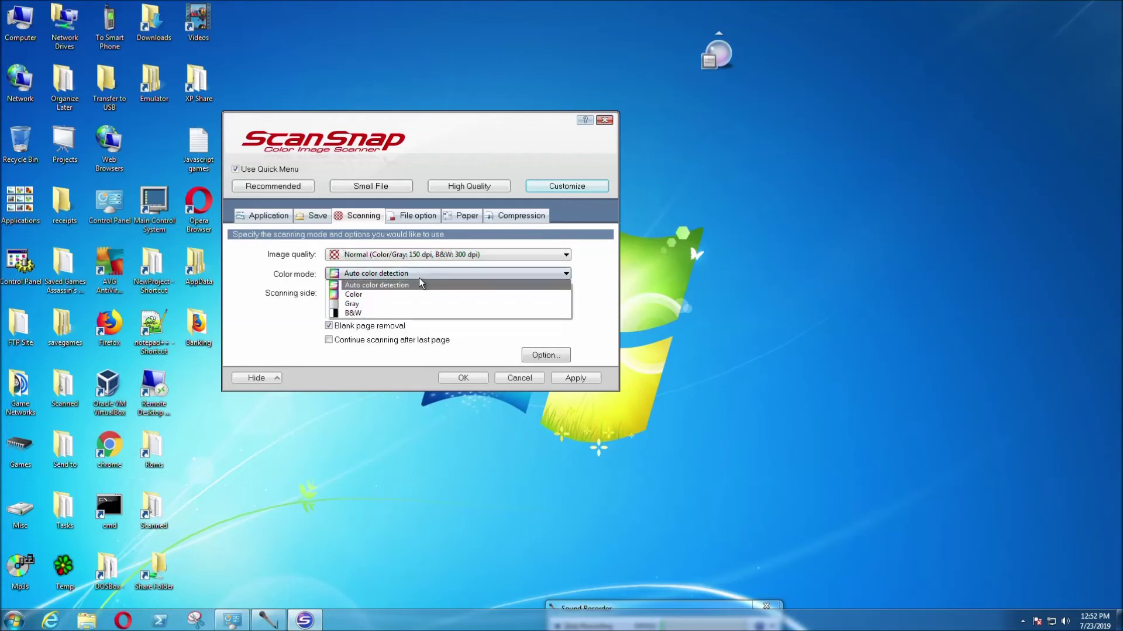
{"action": "left_click", "coordinate": [399, 294]}
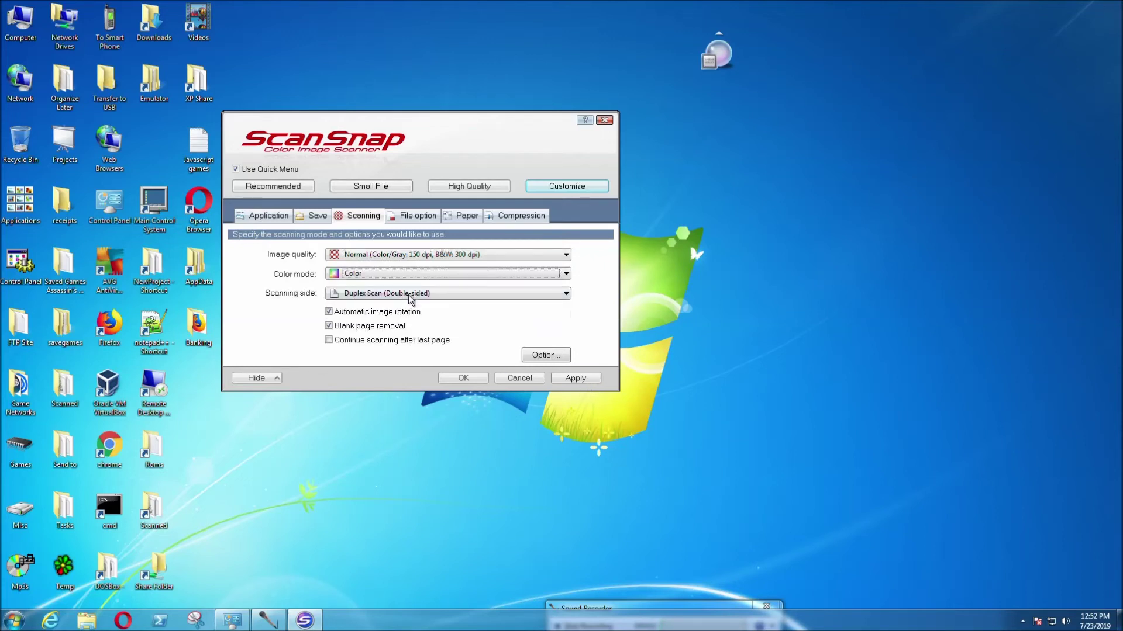
Step: Restore Excellent image quality, confirm the speed warning, and go to the File option page
{"action": "left_click", "coordinate": [435, 255]}
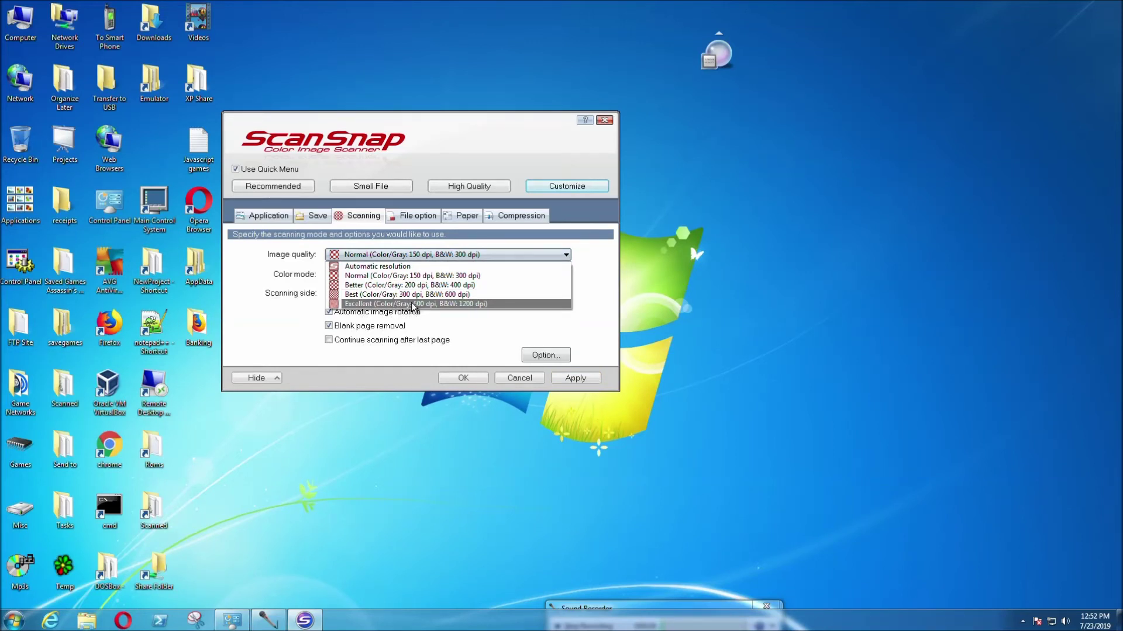
{"action": "left_click", "coordinate": [412, 303]}
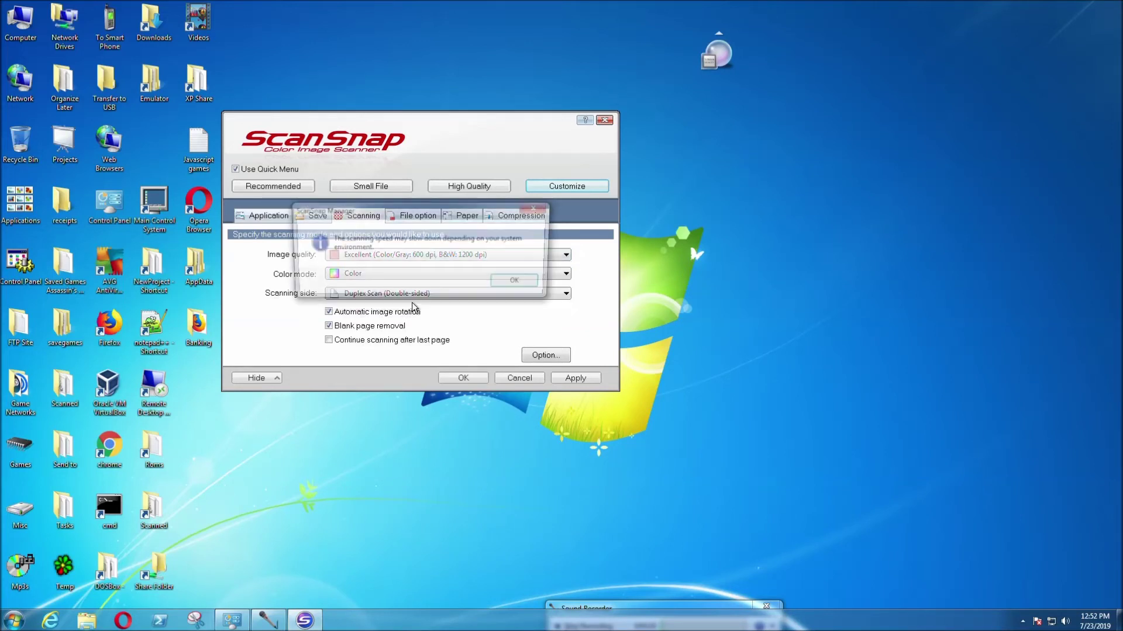
{"action": "left_click", "coordinate": [523, 284]}
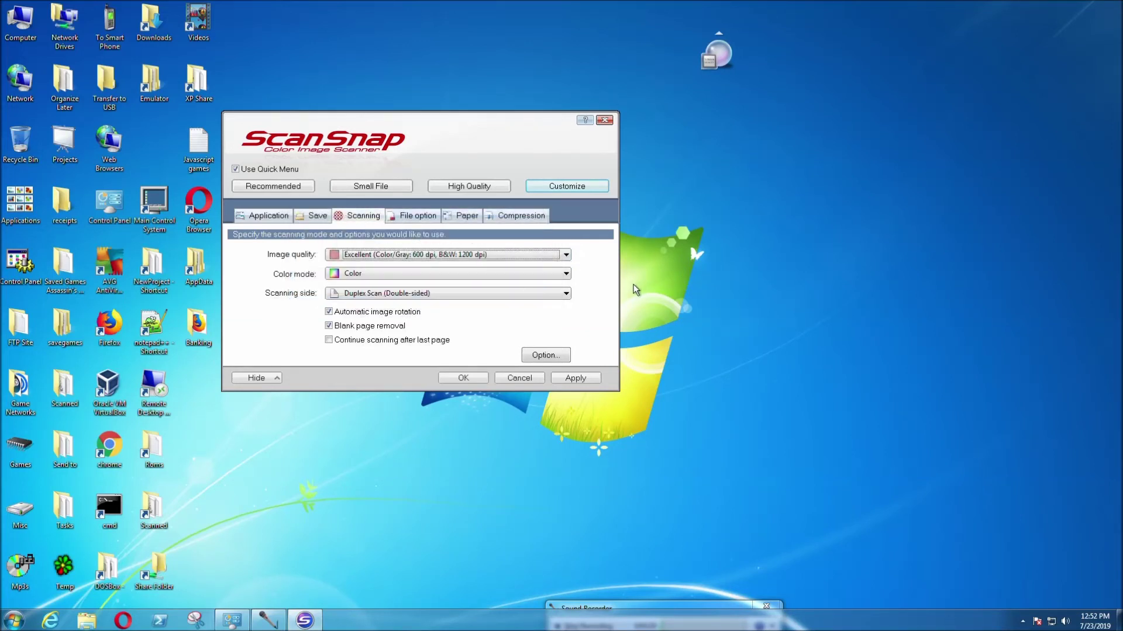
{"action": "left_click", "coordinate": [422, 220]}
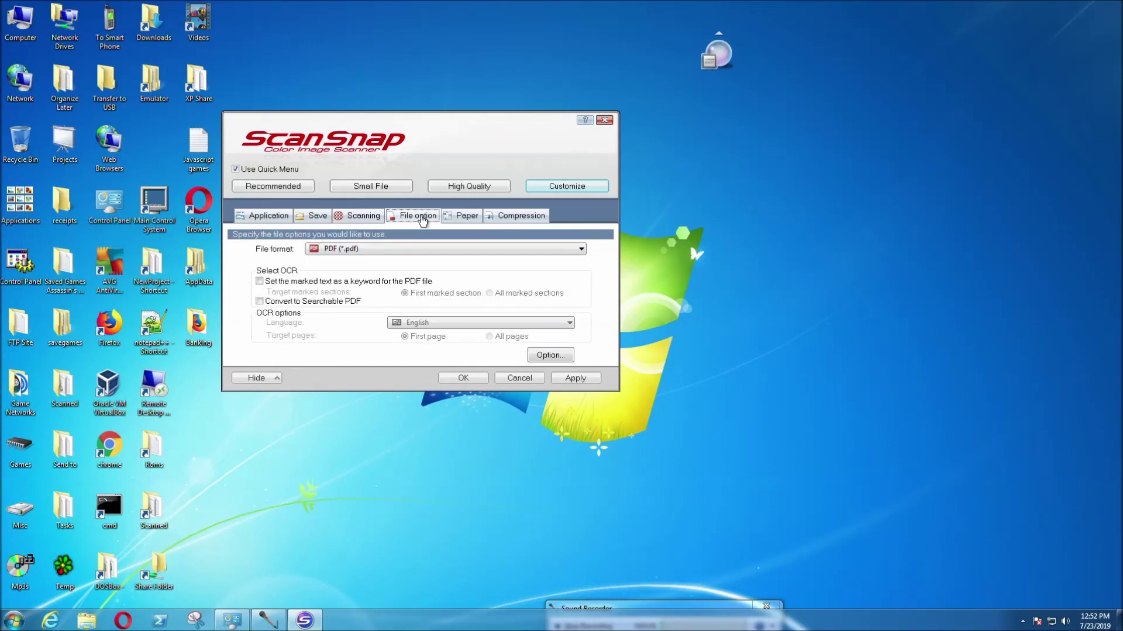
Step: Keep PDF (*.pdf) as the file format and apply the scan settings
{"action": "left_click", "coordinate": [381, 251]}
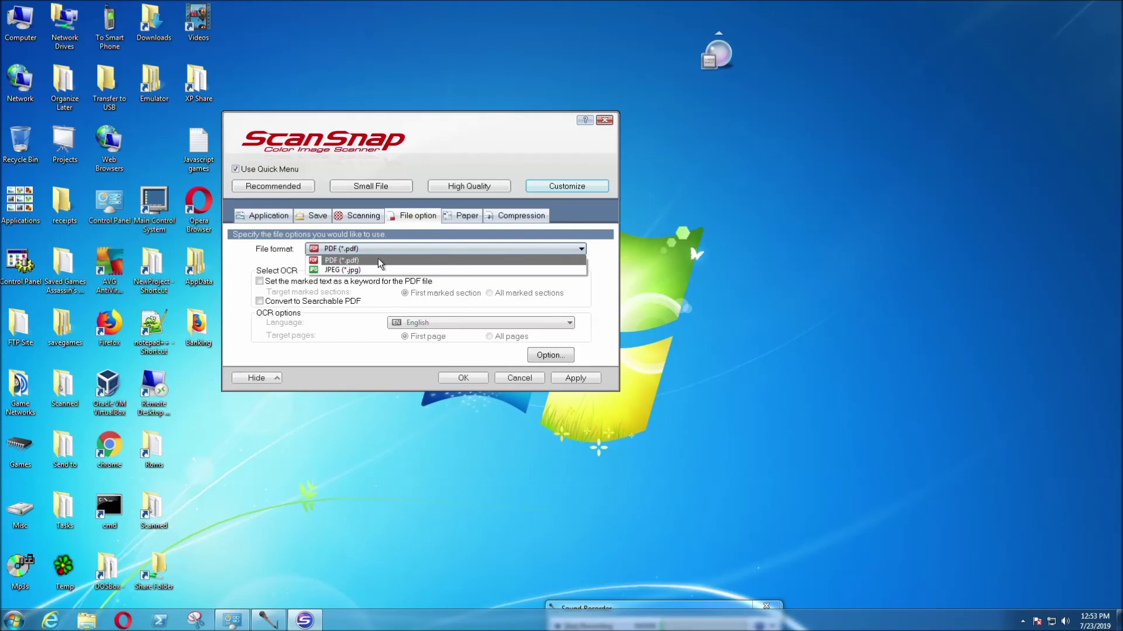
{"action": "left_click", "coordinate": [378, 260]}
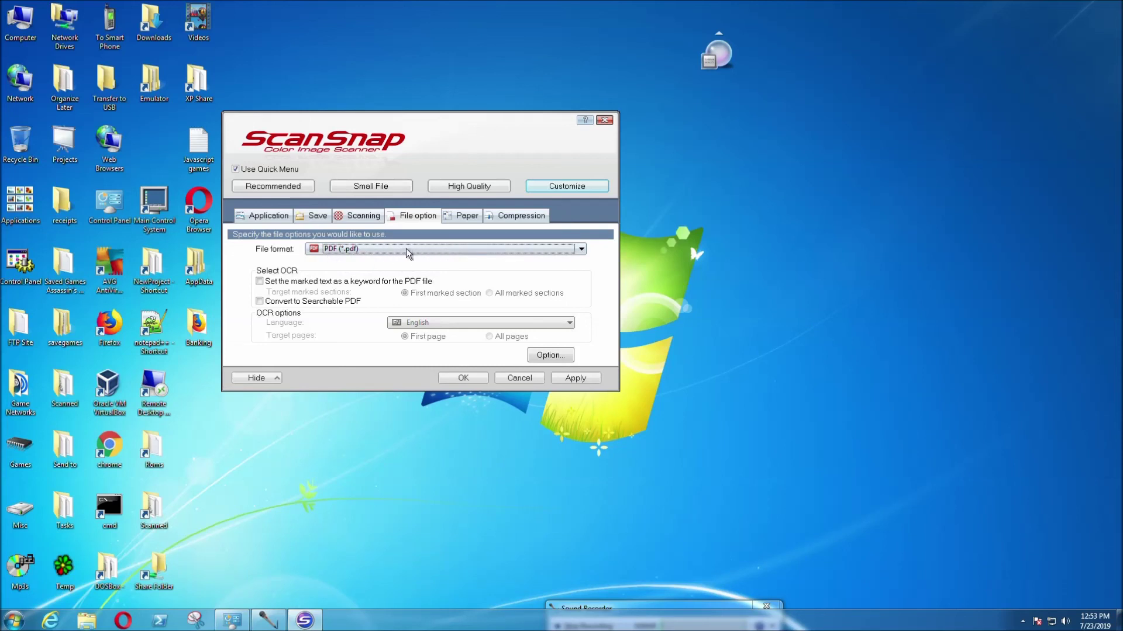
{"action": "left_click", "coordinate": [583, 378]}
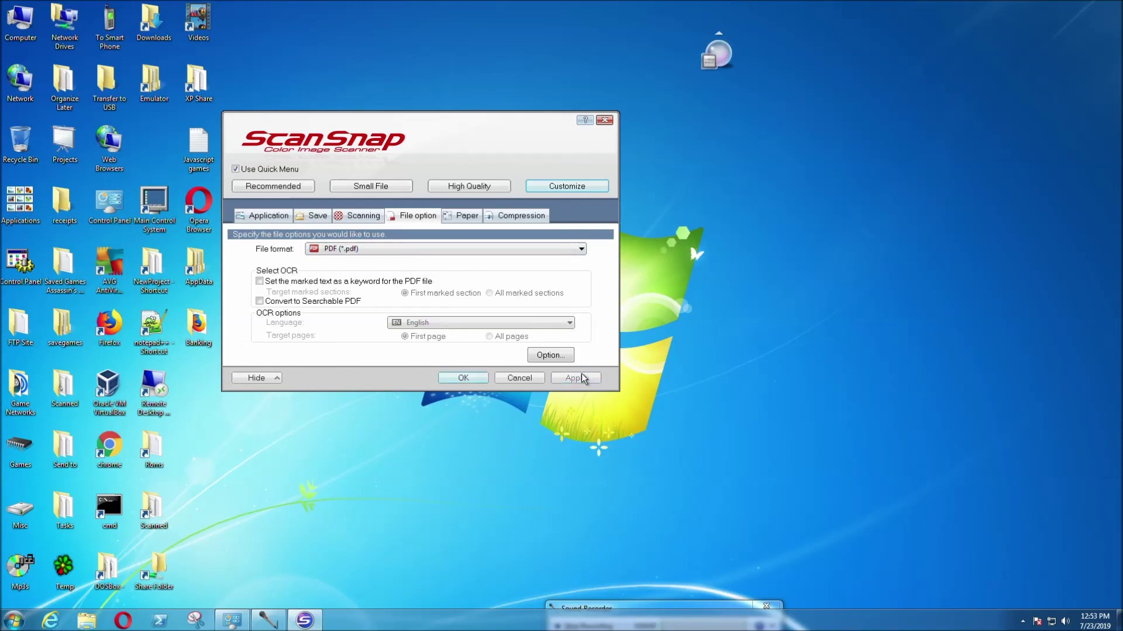
{"action": "left_click", "coordinate": [363, 215]}
Step: Switch image quality to Normal (150 dpi) and close the settings dialog with OK
{"action": "left_click", "coordinate": [493, 255]}
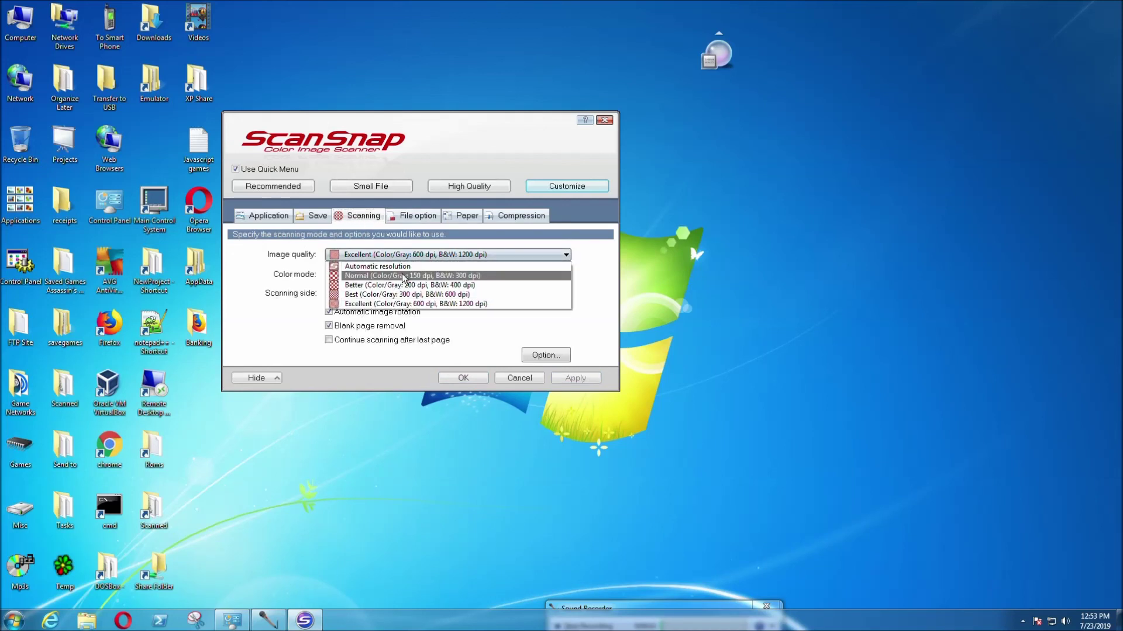
{"action": "left_click", "coordinate": [405, 276]}
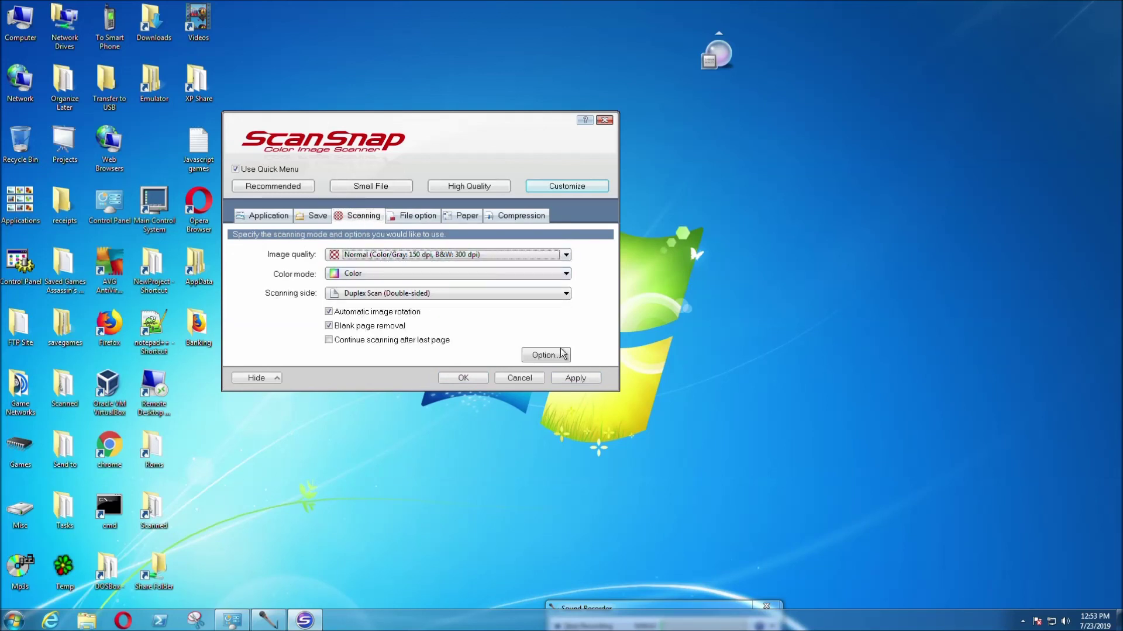
{"action": "left_click", "coordinate": [466, 378]}
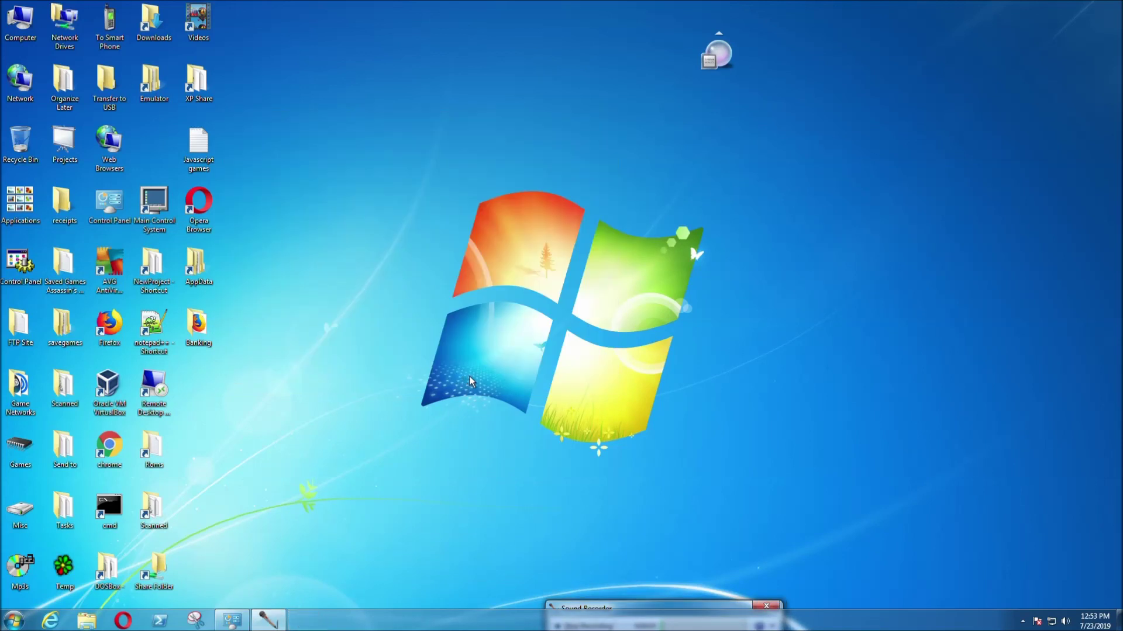